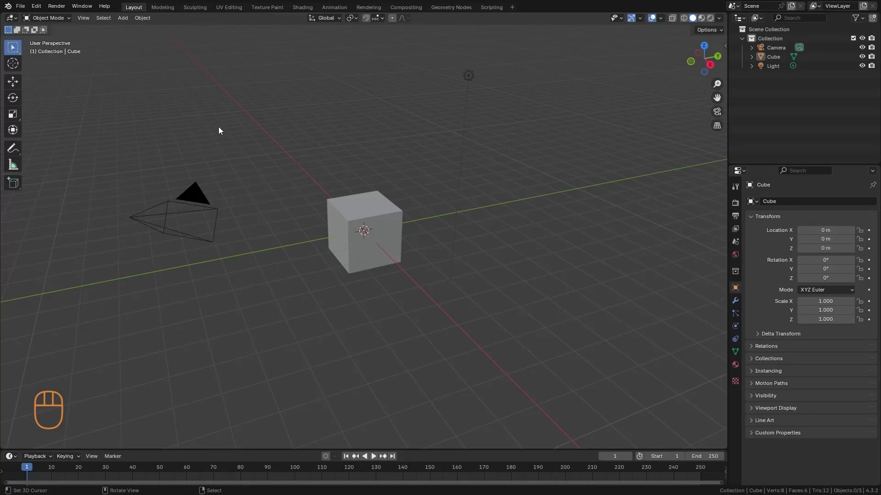
- Switch the default cube into Edit Mode from the mode menu and zoom in on it
click(67, 19)
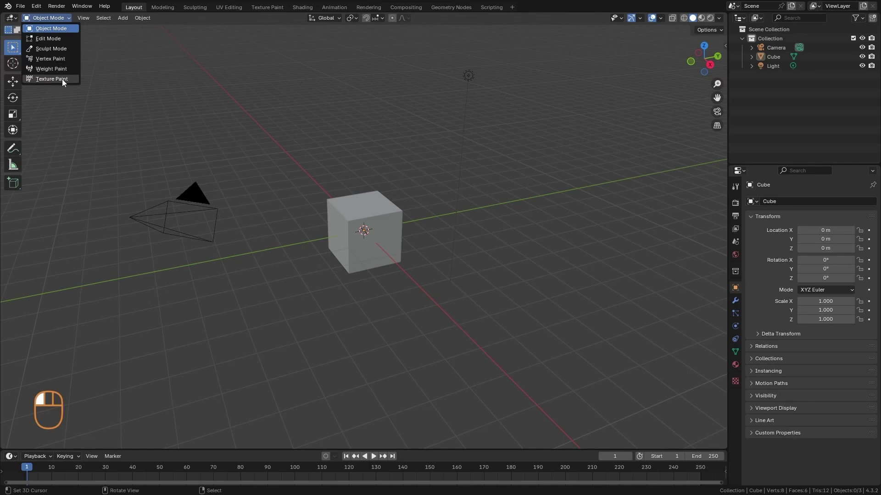
click(55, 39)
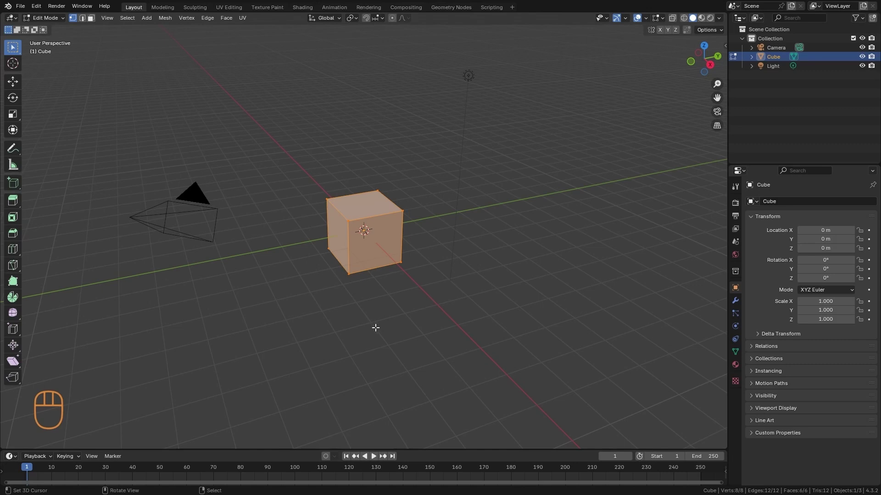
ctrl+middle_drag(358, 346, 325, 195)
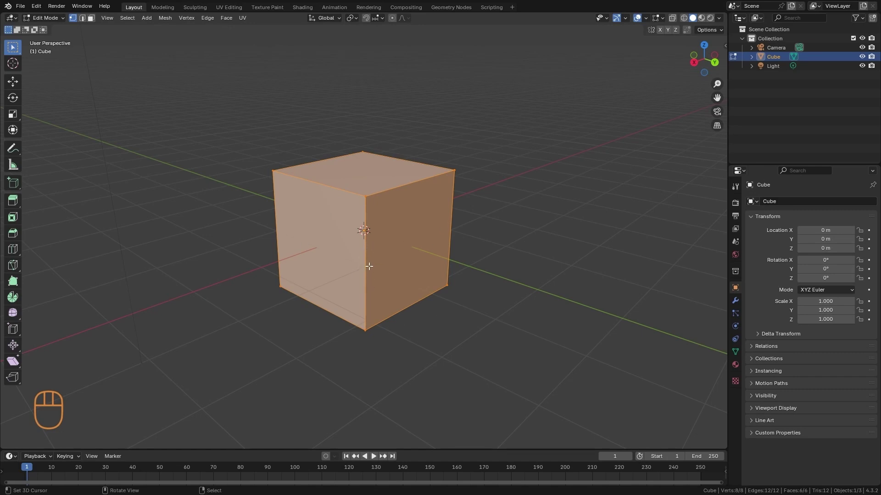
- Deselect the cube, select the four vertices of its right face, then deselect again
key(a)
key(a)
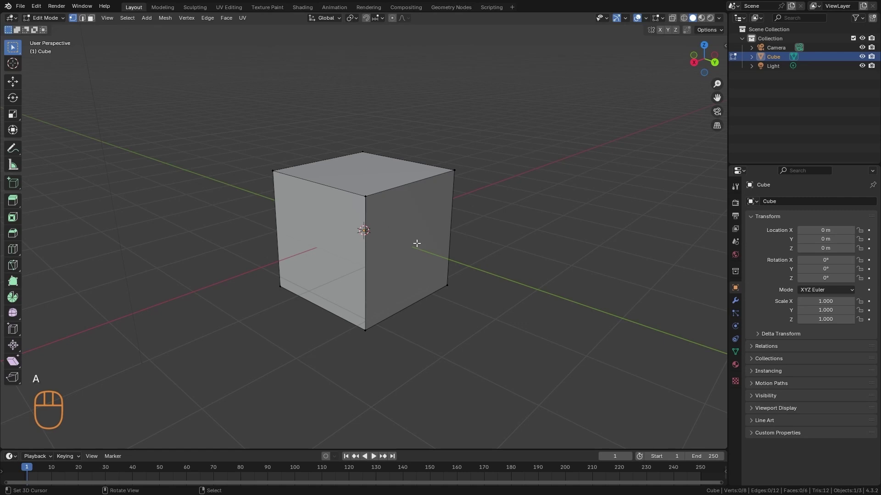
click(366, 196)
shift+click(454, 171)
shift+click(448, 286)
shift+click(365, 330)
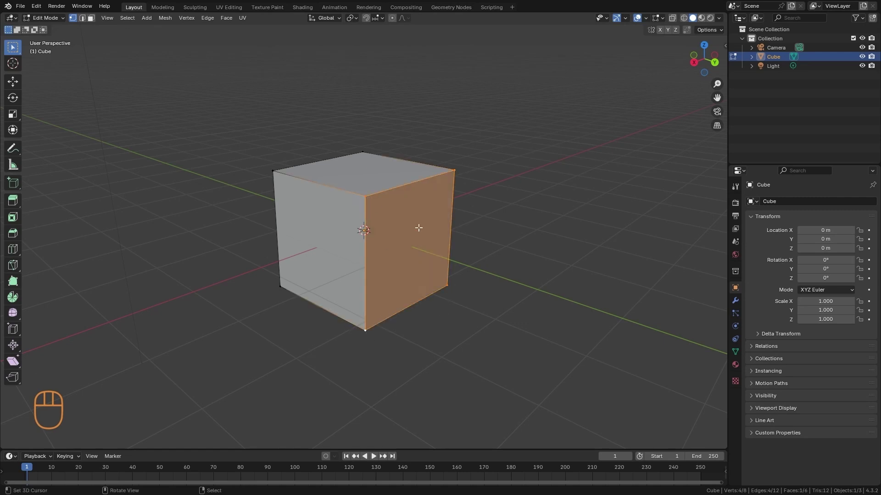
key(a)
key(a)
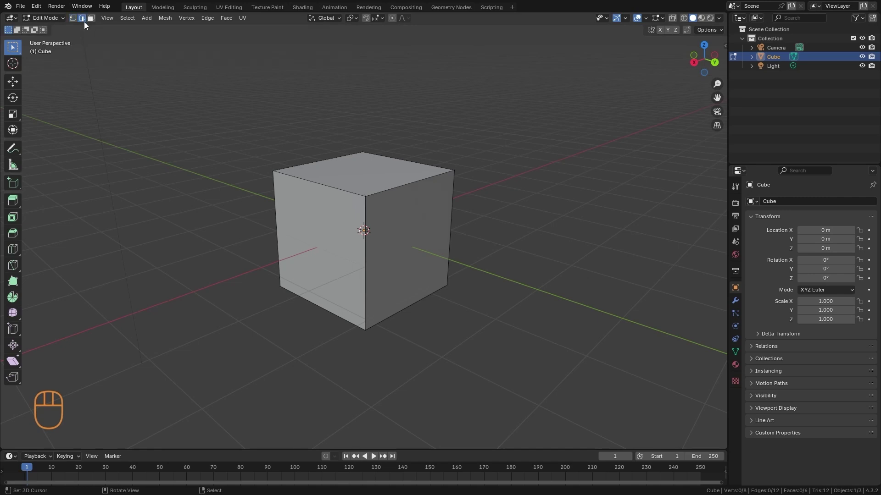
- Try selecting individual cube edges, then the right and top faces in face select mode
click(336, 192)
click(400, 193)
click(448, 240)
click(90, 18)
click(413, 243)
click(369, 189)
click(427, 238)
click(460, 229)
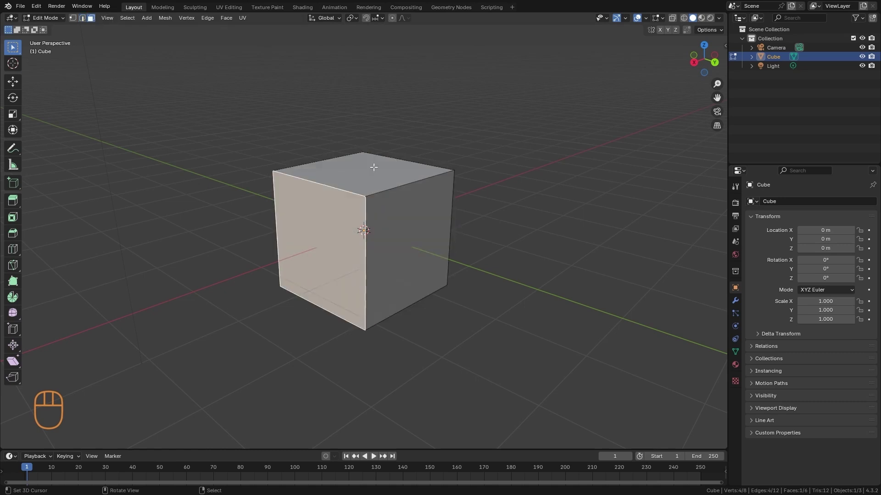
click(380, 159)
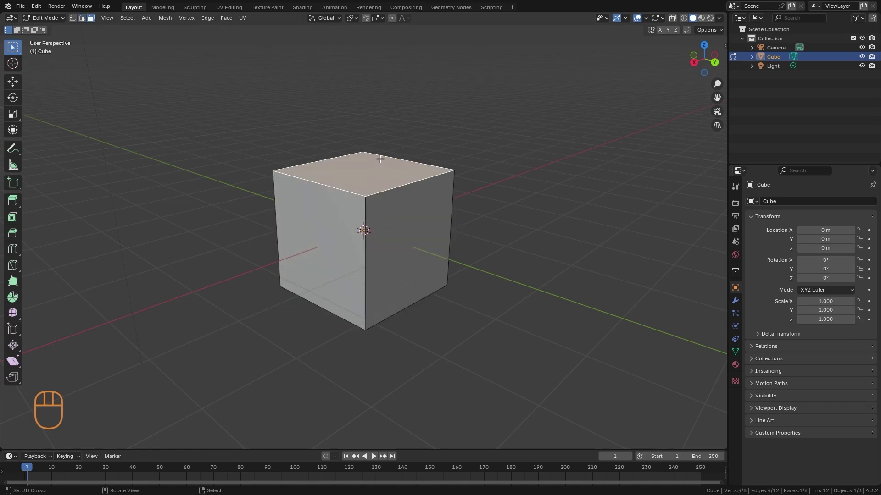
- Enable combined vertex and edge selection and select the vertices along the right vertical edge
click(73, 19)
shift+click(83, 20)
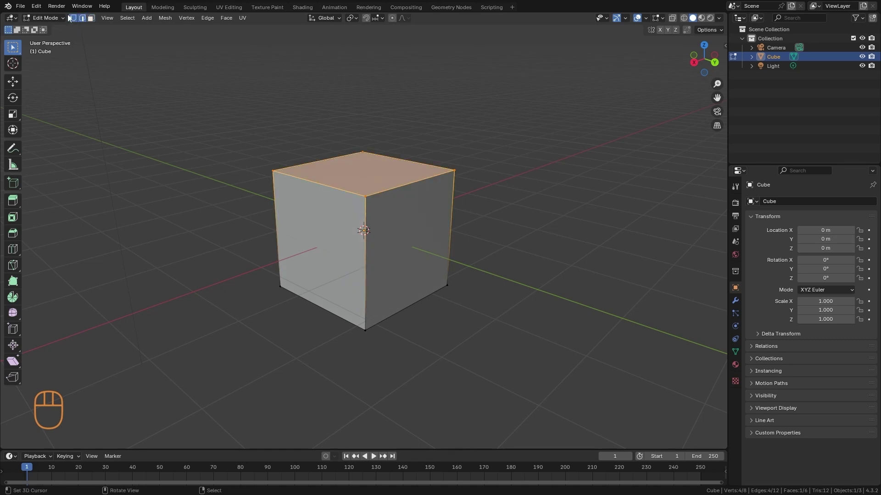
alt+drag(290, 220, 269, 183)
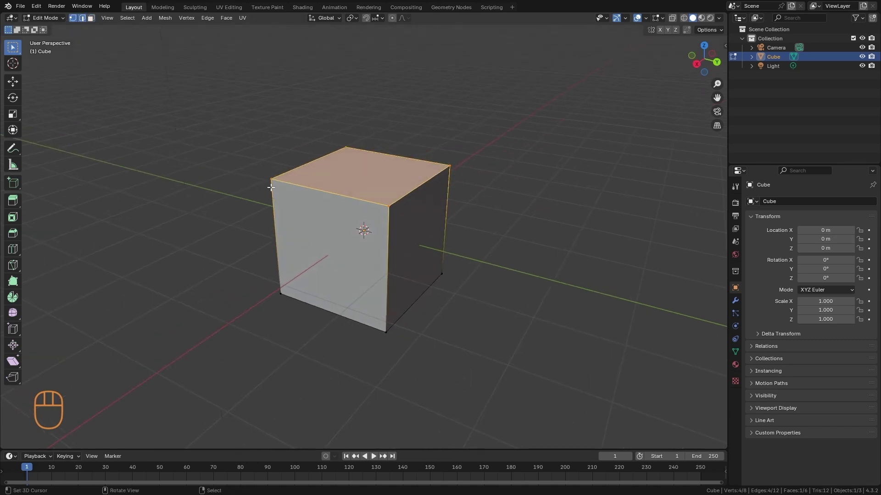
click(272, 199)
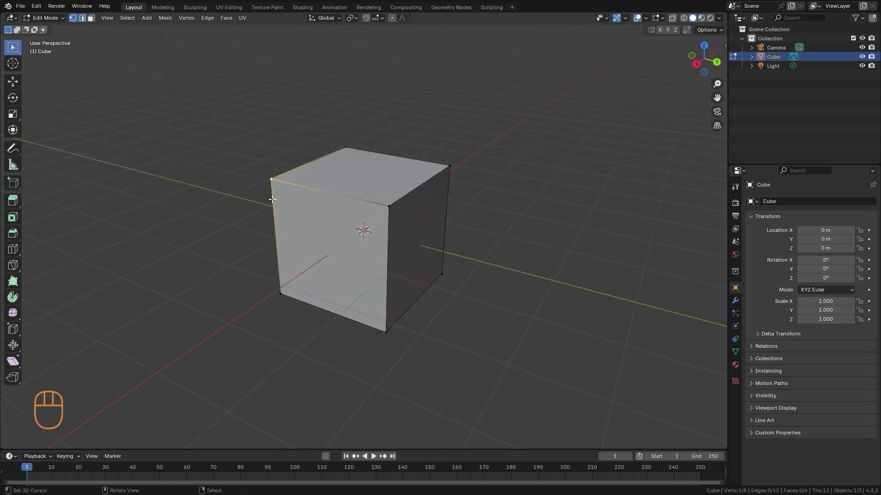
shift+click(454, 266)
shift+click(459, 179)
alt+drag(489, 261, 399, 189)
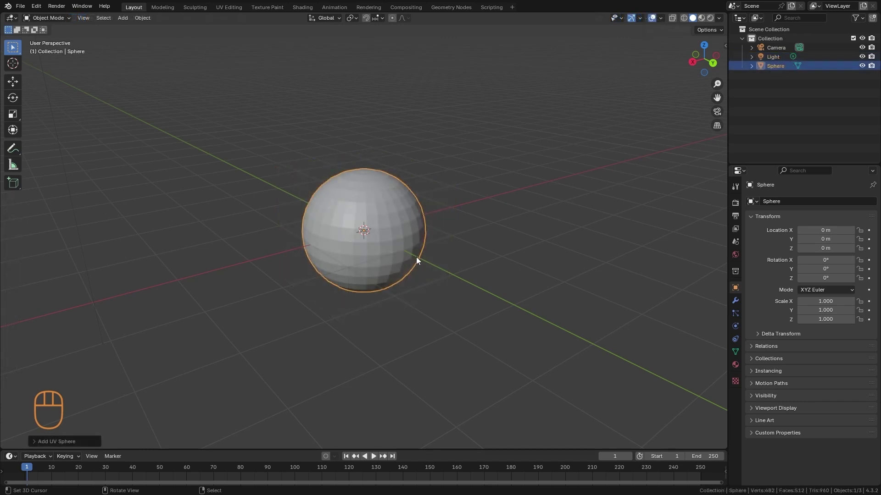
- Put the new sphere in Edit Mode, box-select vertices on its upper left, then deselect
key(Tab)
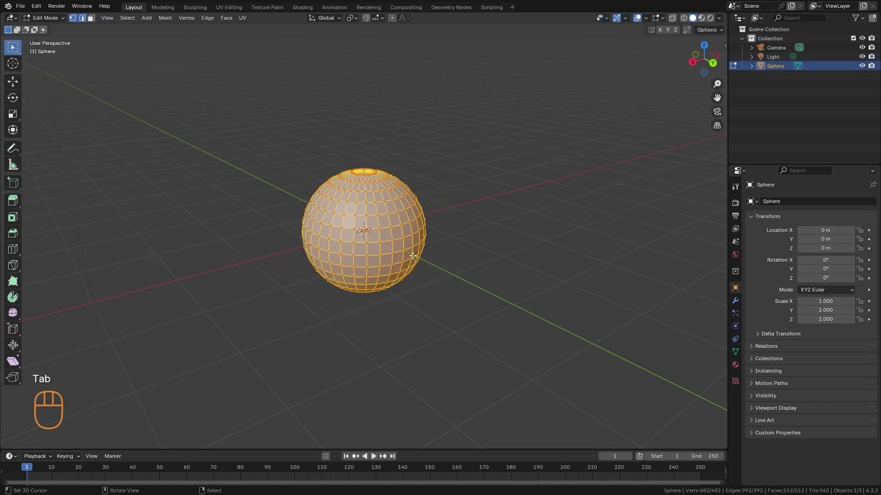
key(alt+a)
alt+drag(348, 250, 367, 244)
ctrl+alt+drag(367, 244, 419, 242)
drag(238, 113, 425, 277)
alt+drag(521, 314, 413, 367)
key(alt+a)
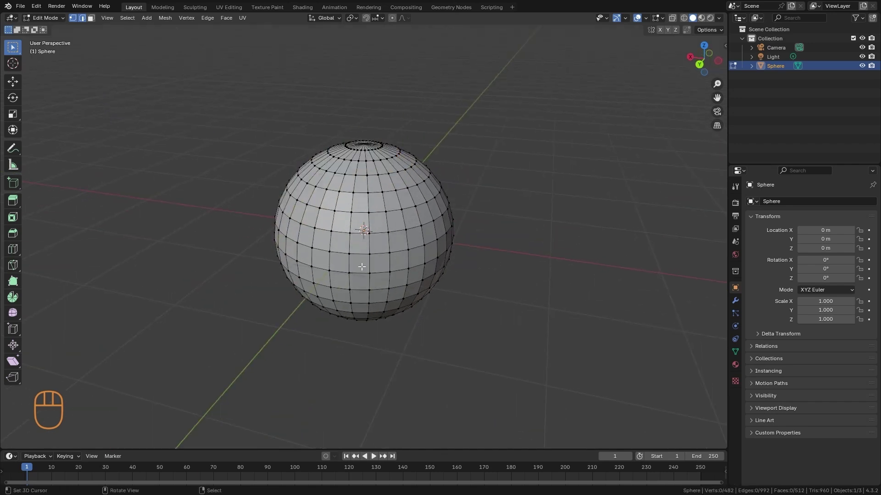
- Paint a circle (C) selection over a patch of faces, clear it, and browse the selection tool variants
key(c)
mouse_move(361, 267)
mouse_down()
mouse_move(351, 271)
mouse_move(383, 259)
mouse_move(393, 240)
mouse_up()
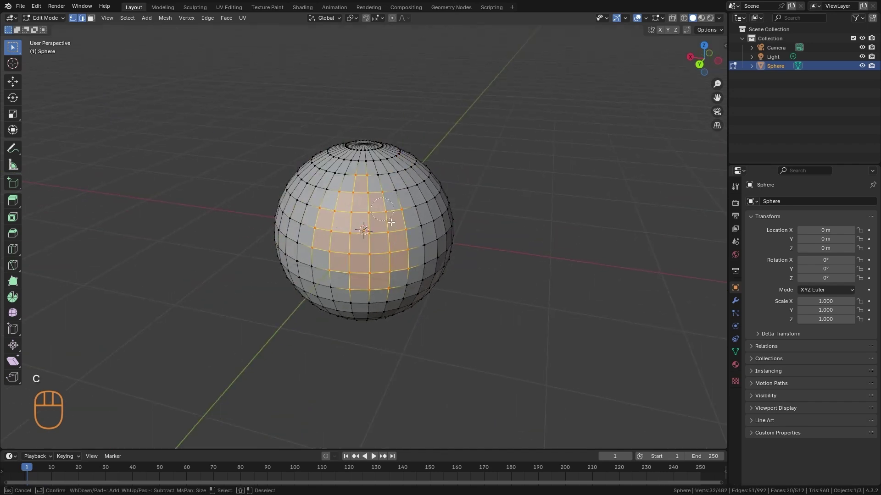
right_click(377, 239)
key(alt+a)
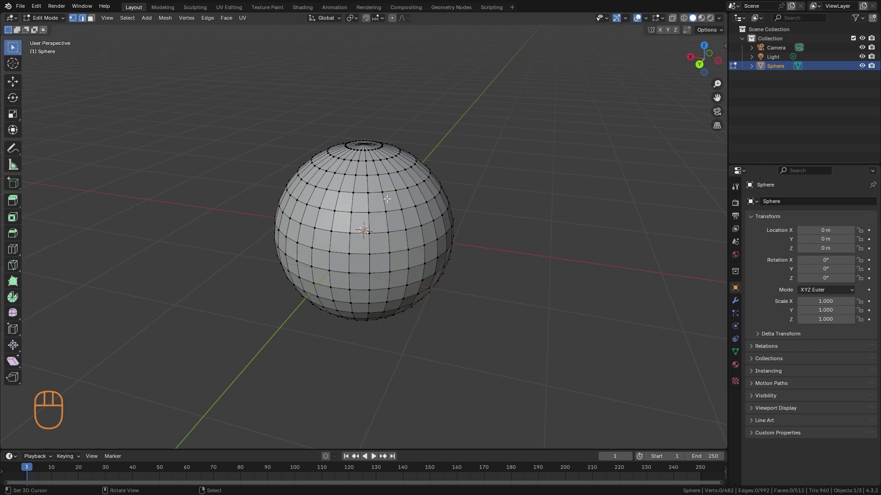
click(15, 45)
key(ctrl+z)
- Orbit to a slightly-above front view of the sphere and clear the selection
alt+middle_drag(555, 348, 510, 261)
scroll(496, 275, up, 4)
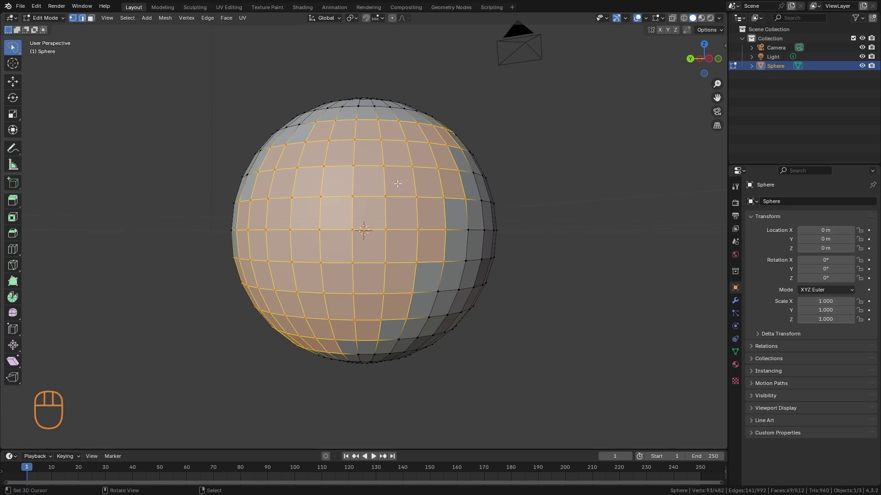
scroll(485, 239, down, 4)
alt+middle_drag(529, 266, 436, 257)
key(alt+a)
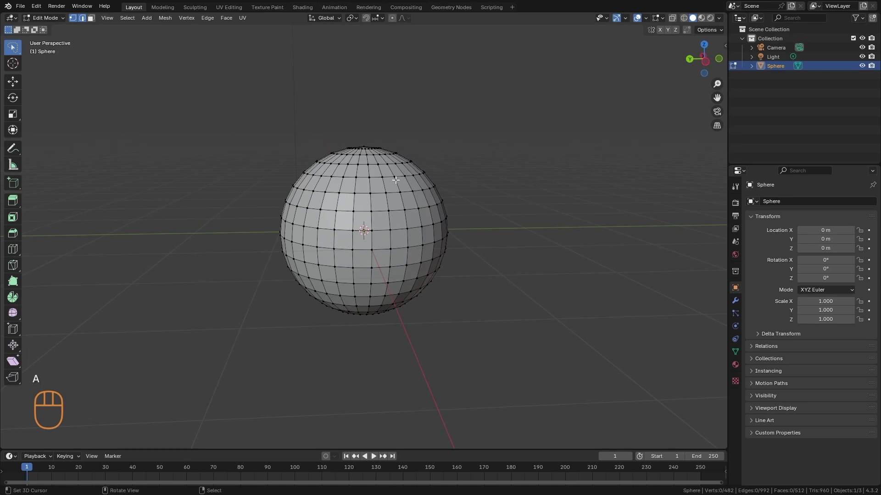
- Box-select a 31-face patch on the sphere's front in wireframe, then return to solid shading
key(z)
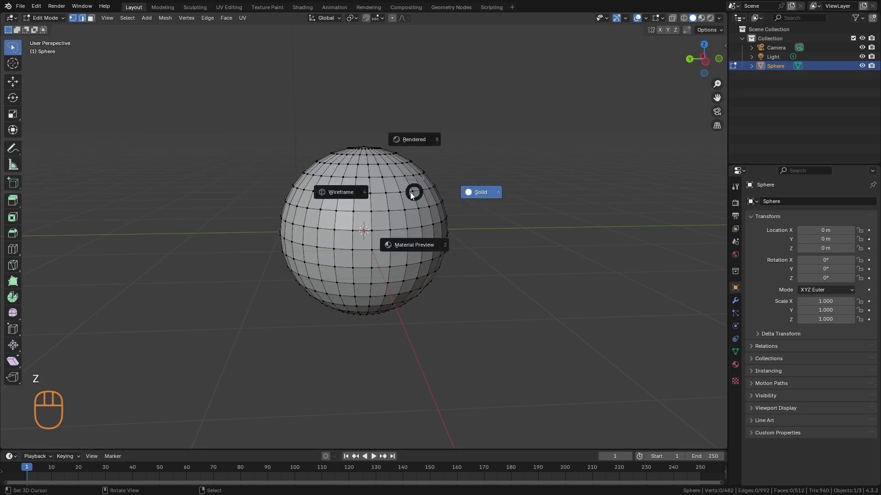
click(348, 192)
mouse_move(340, 215)
mouse_down()
mouse_move(353, 248)
mouse_move(404, 250)
mouse_move(397, 245)
mouse_up()
mouse_move(456, 201)
alt+middle_down()
mouse_move(472, 280)
mouse_move(413, 271)
alt+middle_up()
key(z)
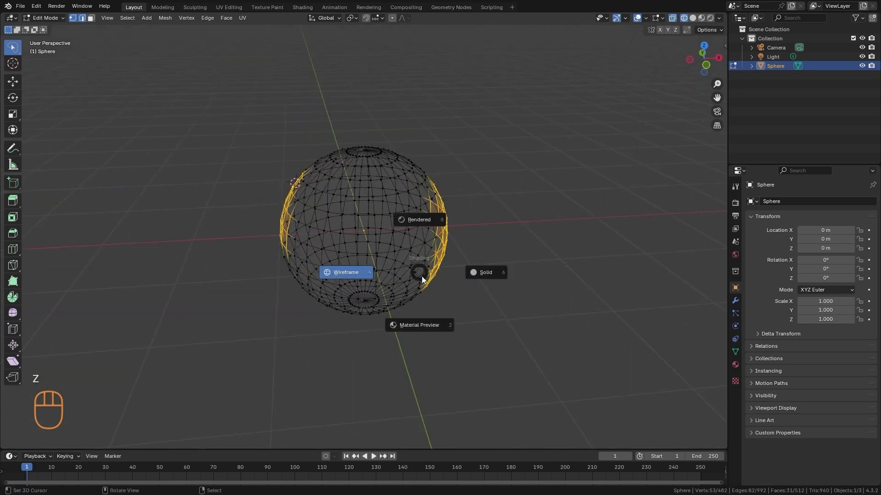
click(488, 279)
alt+middle_drag(466, 297, 489, 256)
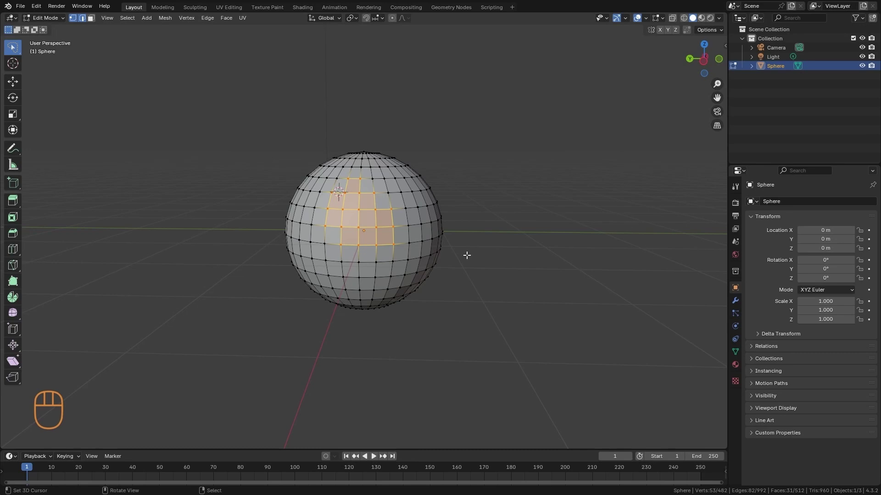
- In face select mode, select four neighbouring faces on the sphere
click(91, 19)
alt+middle_drag(482, 250, 397, 237)
key(alt+a)
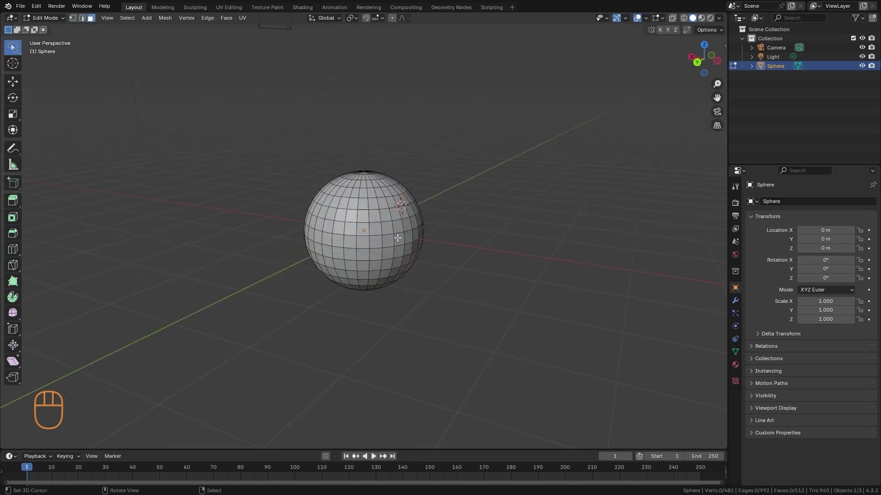
click(397, 238)
shift+click(399, 226)
shift+click(408, 223)
shift+click(410, 237)
ctrl+alt+middle_drag(412, 343, 407, 315)
- Grab the four faces outward into an arm, then trial scale and rotate, cancelling both
key(g)
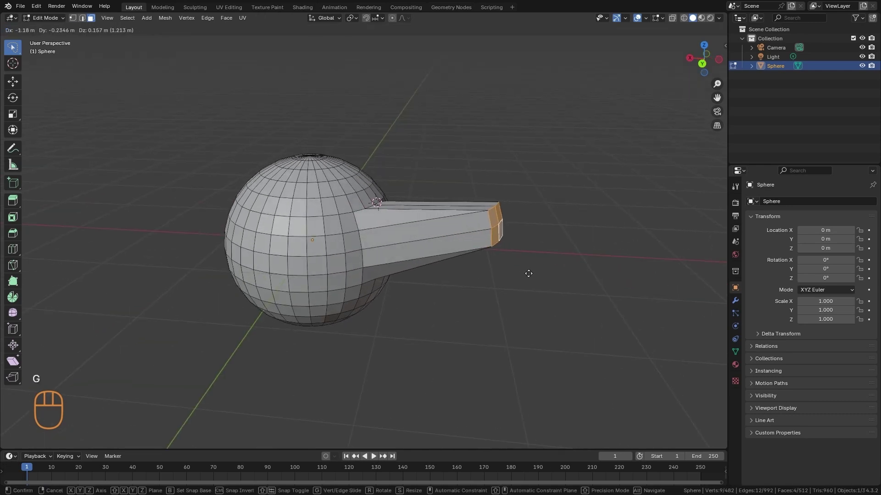
click(529, 273)
alt+middle_drag(529, 274, 538, 289)
key(s)
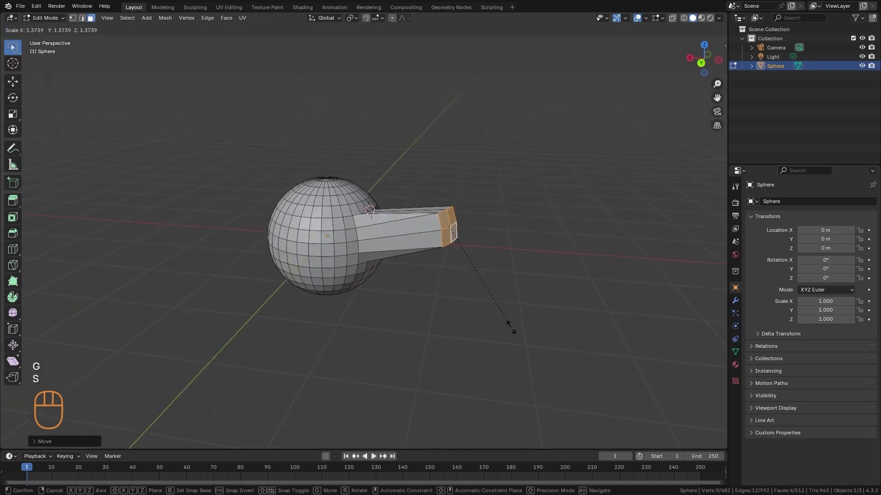
right_click(476, 290)
key(r)
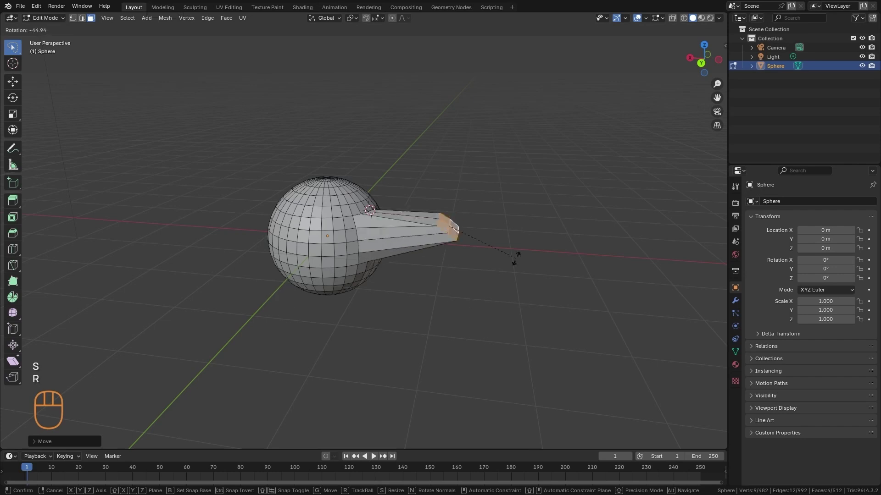
right_click(429, 331)
ctrl+alt+middle_drag(430, 329, 500, 265)
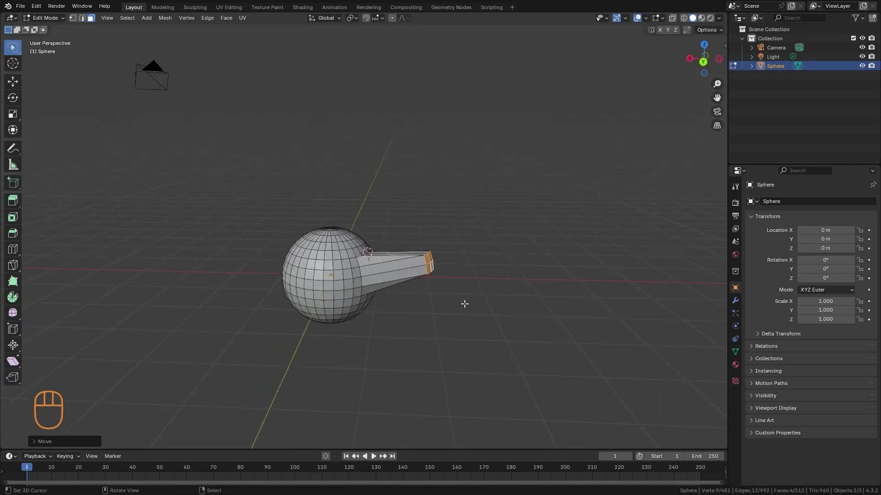
- Set the pivot point to 3D Cursor, place the cursor above the sphere, and trial rotate and scale
click(353, 18)
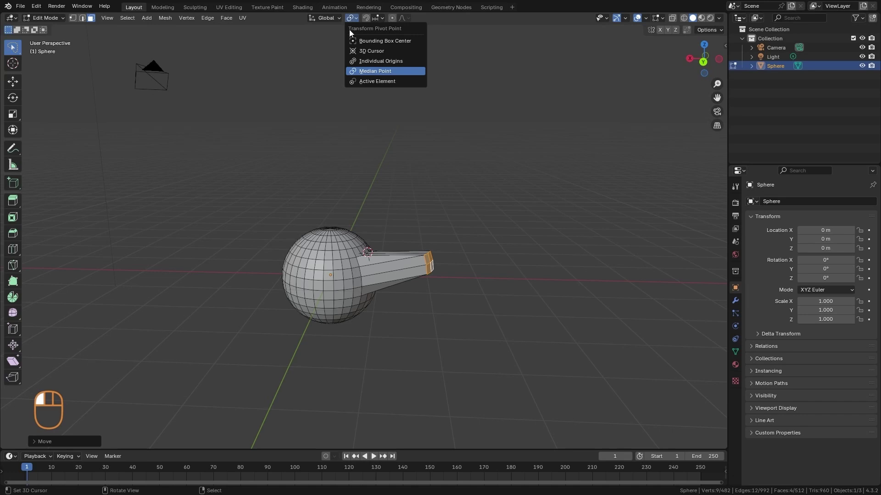
click(364, 52)
shift+right_click(286, 112)
key(r)
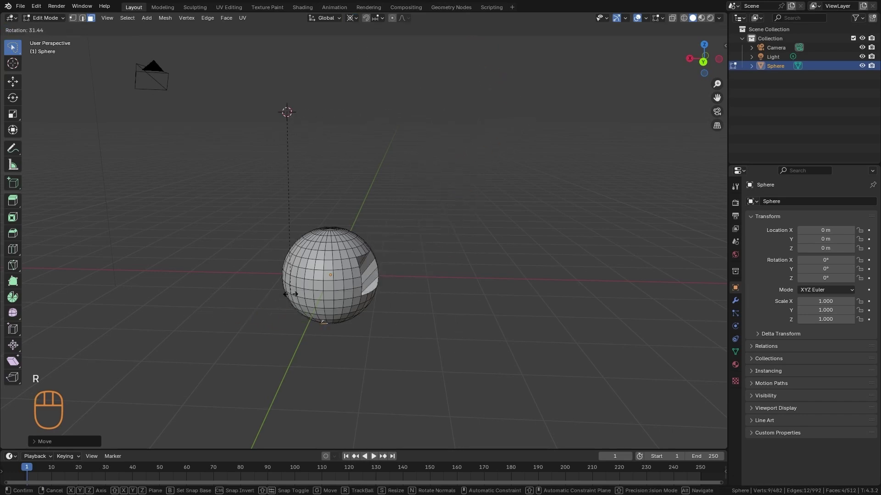
key(s)
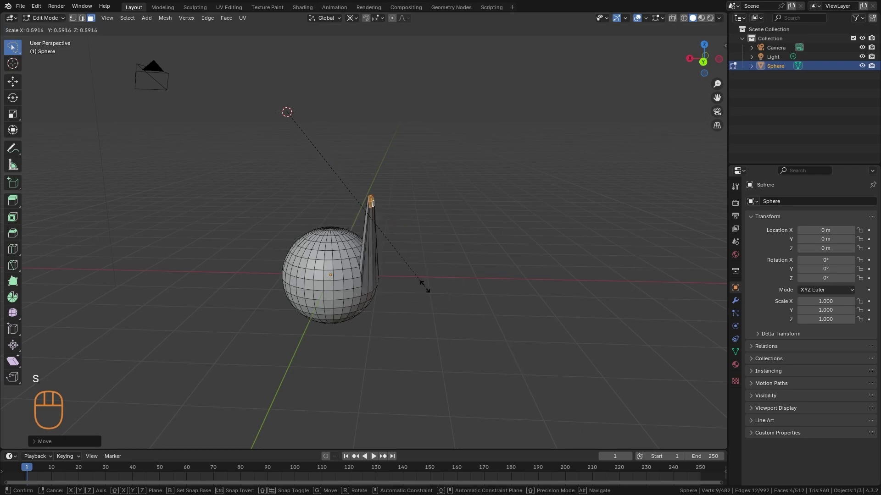
right_click(513, 372)
- Undo the extruded arm and select a single face on the sphere's side
key(ctrl+z)
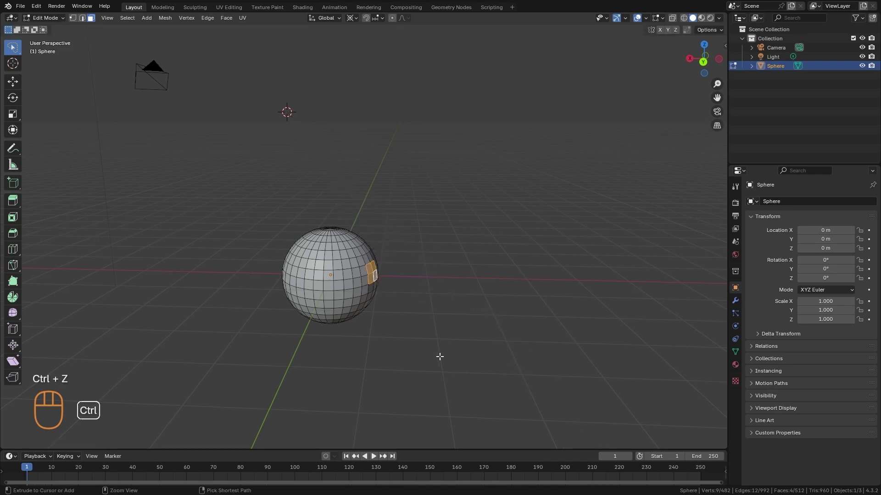
scroll(407, 370, up, 4)
middle_drag(407, 369, 440, 277)
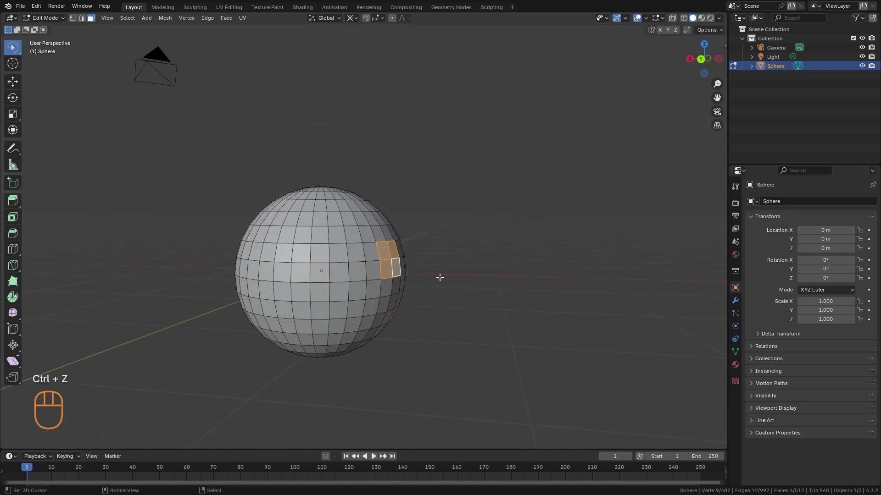
click(383, 255)
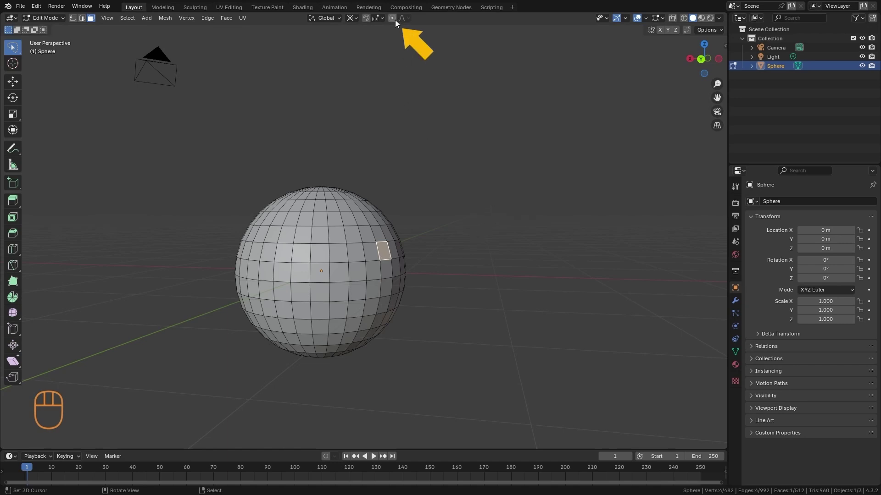
- Enable proportional editing with O, test-grab the selected face, then cancel with Escape
key(o)
alt+drag(378, 313, 437, 289)
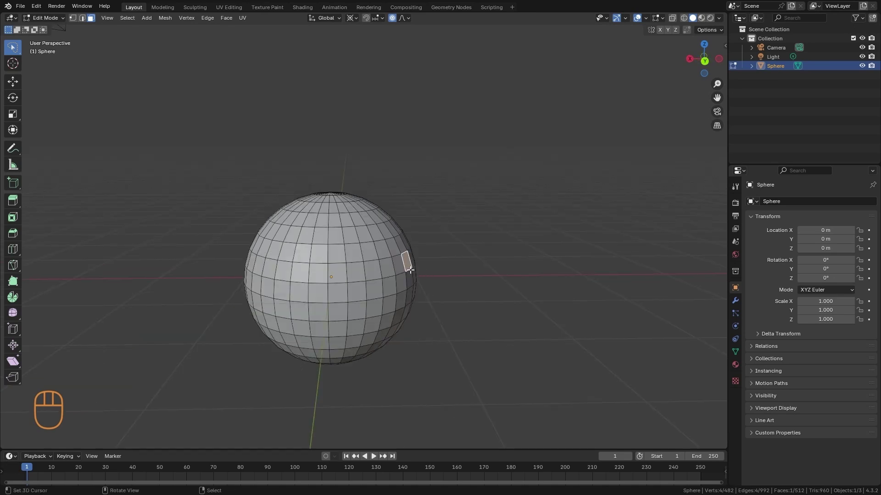
key(g)
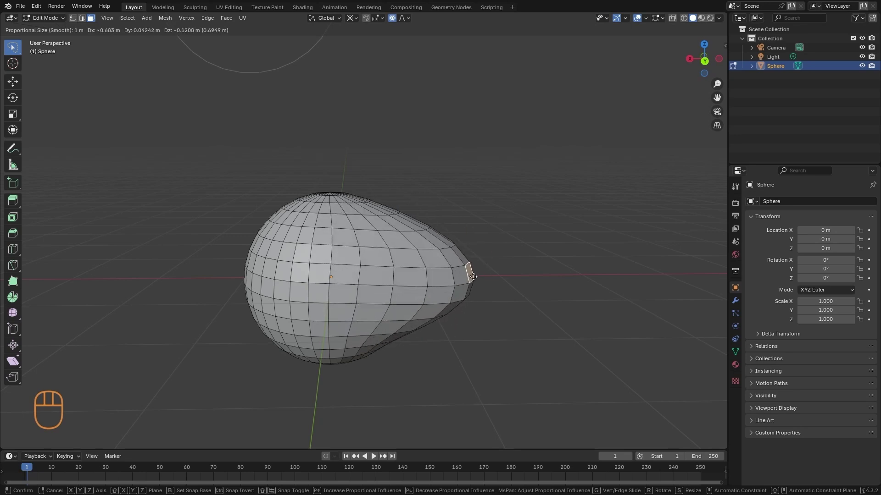
key(Escape)
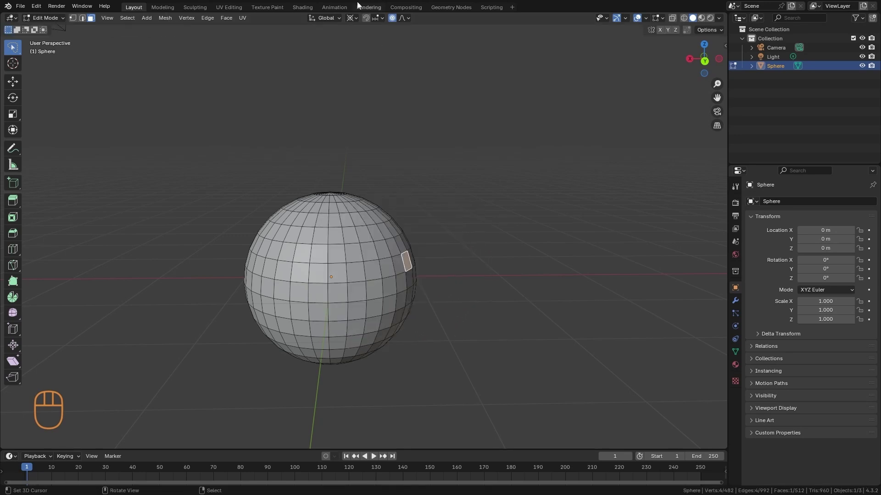
click(350, 18)
- Grab the face outward with a 1.21 m proportional circle, stretching the sphere into an egg
click(374, 71)
key(g)
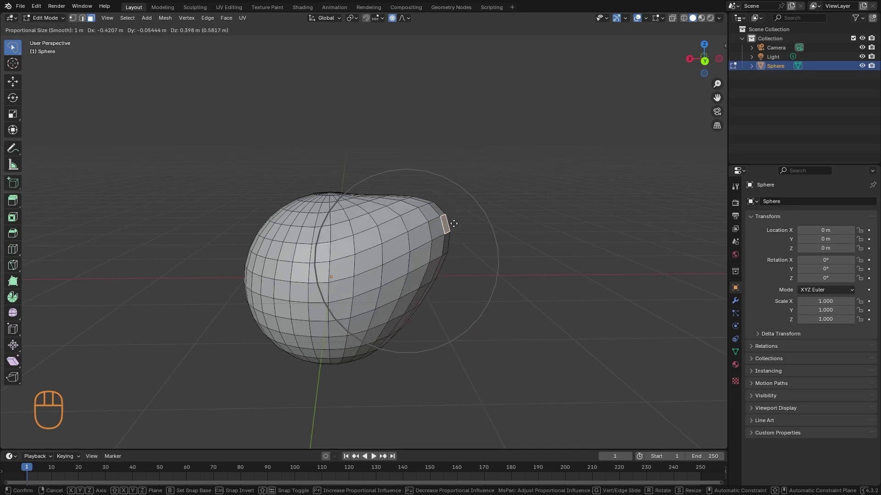
scroll(440, 226, down, 4)
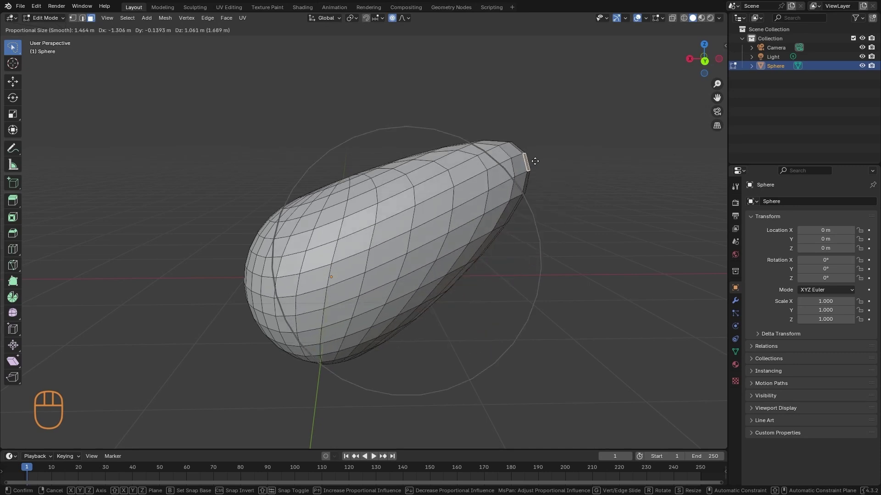
scroll(548, 239, down, 6)
scroll(514, 245, up, 8)
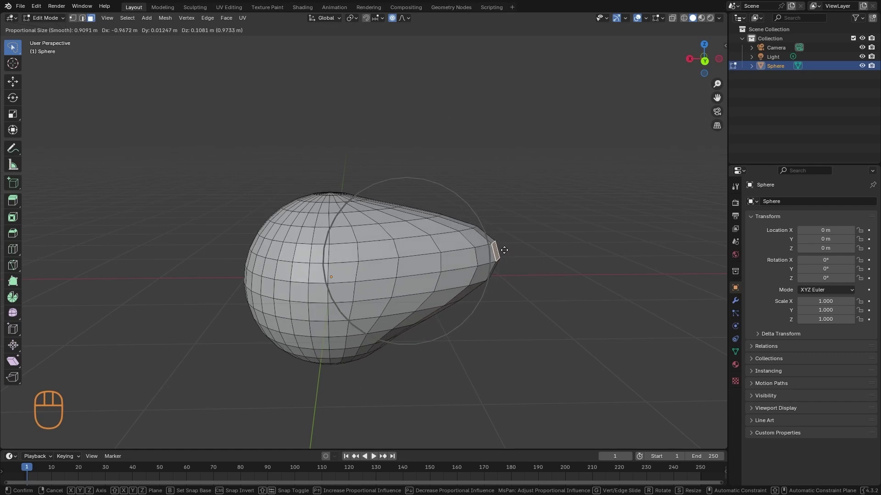
click(505, 278)
ctrl+alt+drag(332, 131, 332, 161)
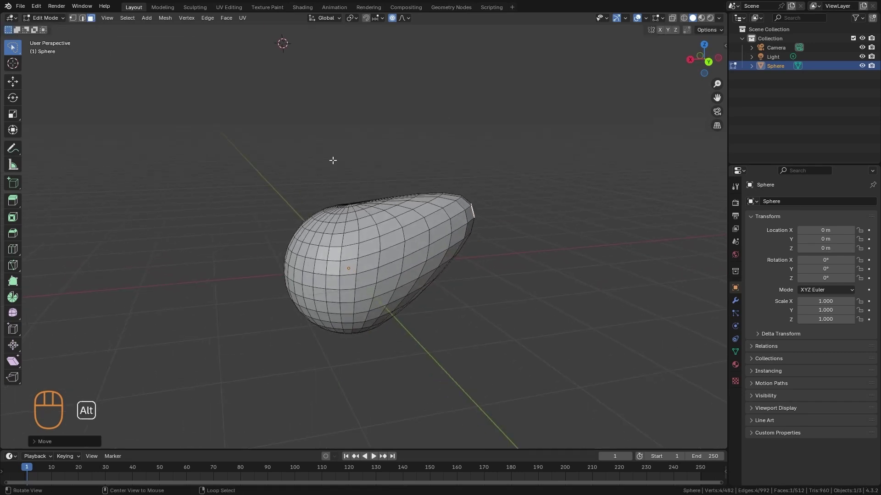
click(404, 18)
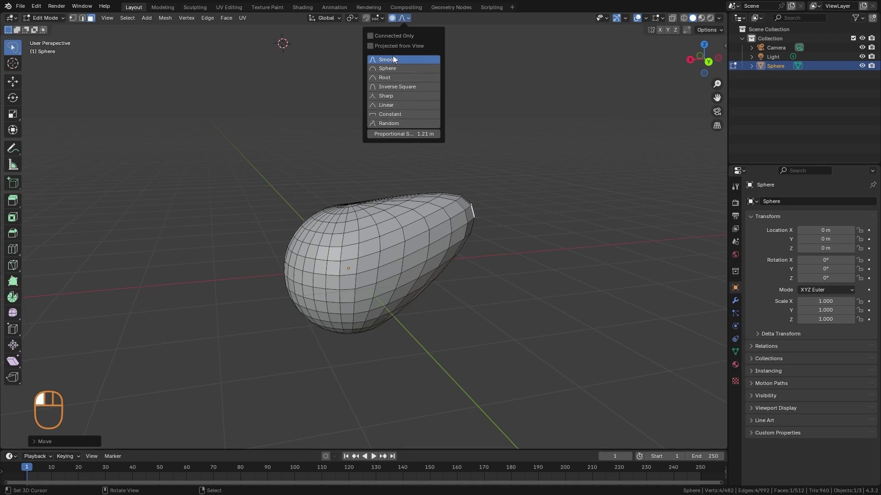
- Set proportional falloff to Sharp and pull a face on the egg's rounded end into a point
click(408, 18)
click(395, 95)
click(302, 234)
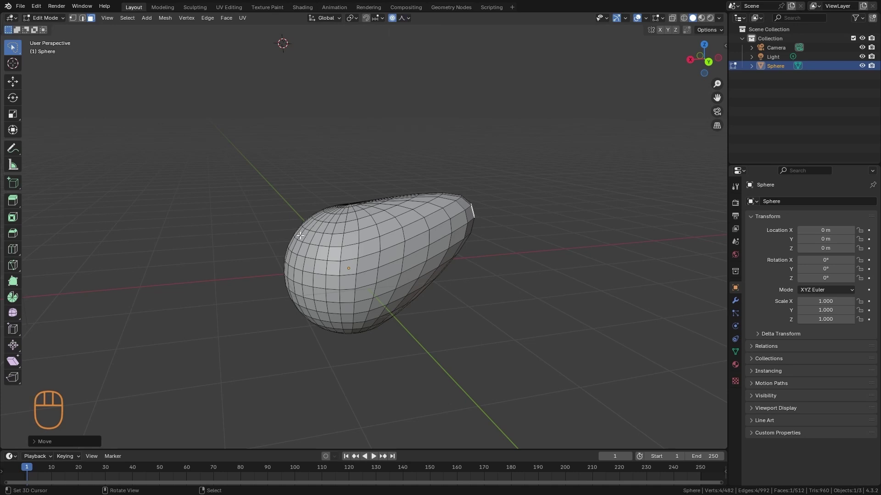
click(264, 201)
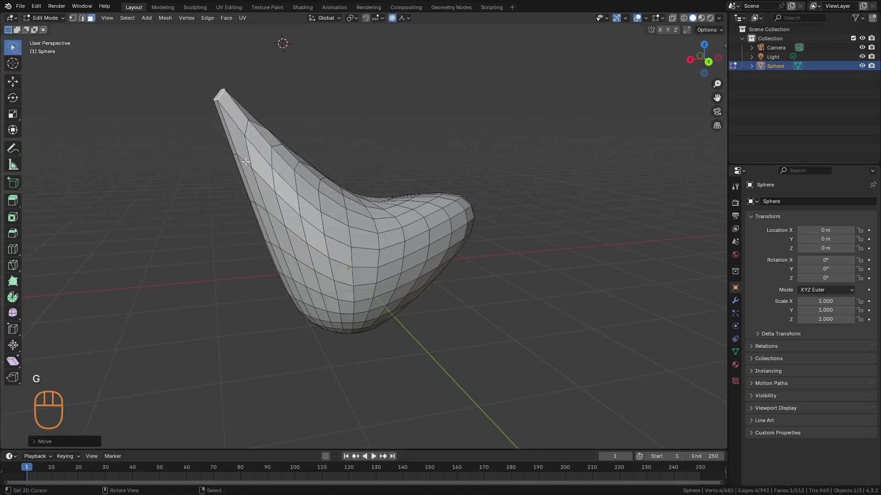
alt+drag(264, 202, 265, 193)
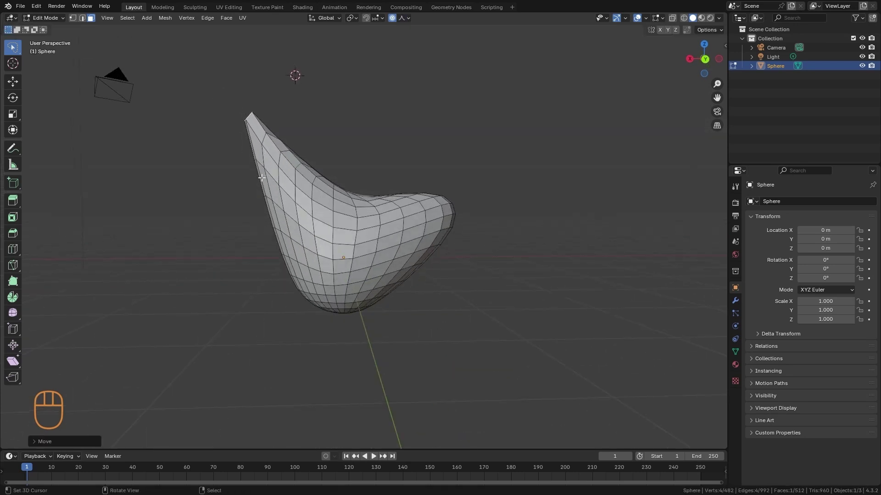
- Switch the falloff to Sphere, undo the sharp pull, then trial a sphere-falloff pull and undo it
click(404, 17)
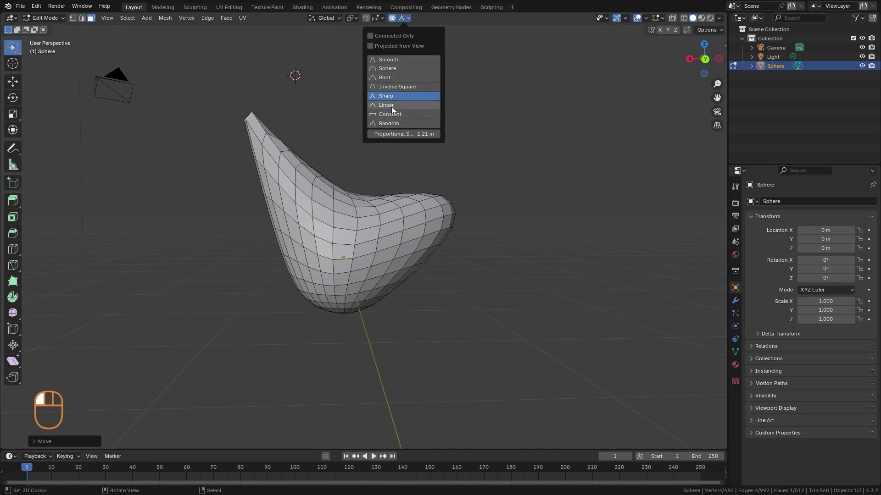
click(395, 68)
key(ctrl+z)
alt+drag(364, 193, 476, 244)
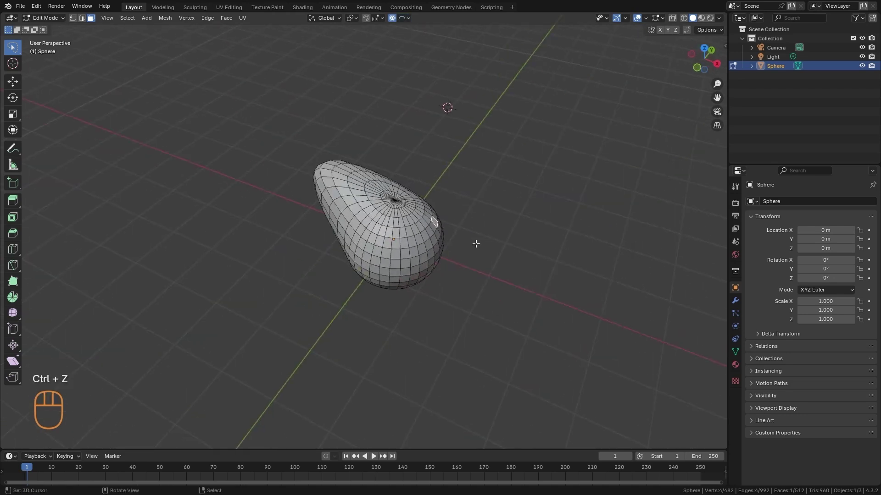
alt+drag(425, 278, 433, 268)
key(g)
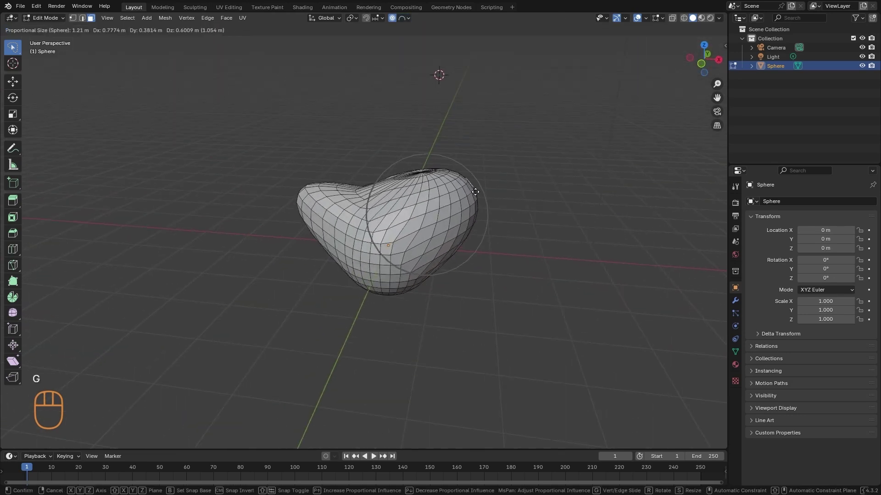
click(514, 177)
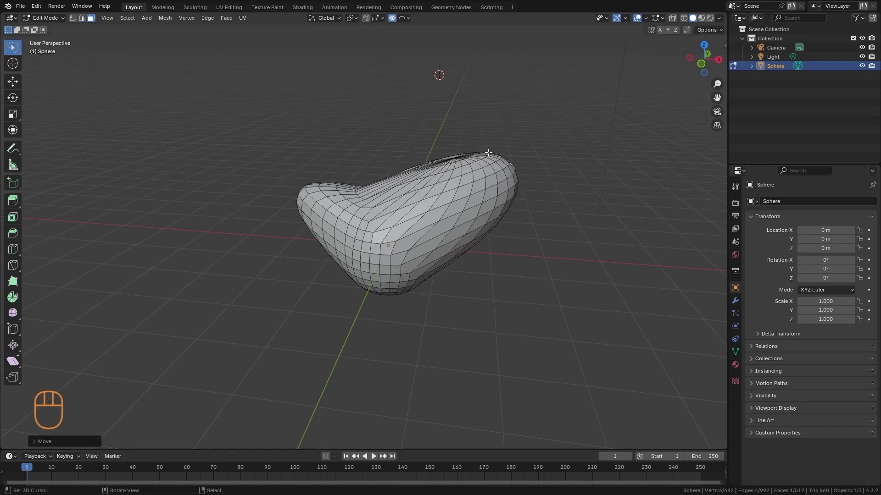
key(ctrl+z)
click(404, 18)
alt+middle_drag(460, 244, 399, 258)
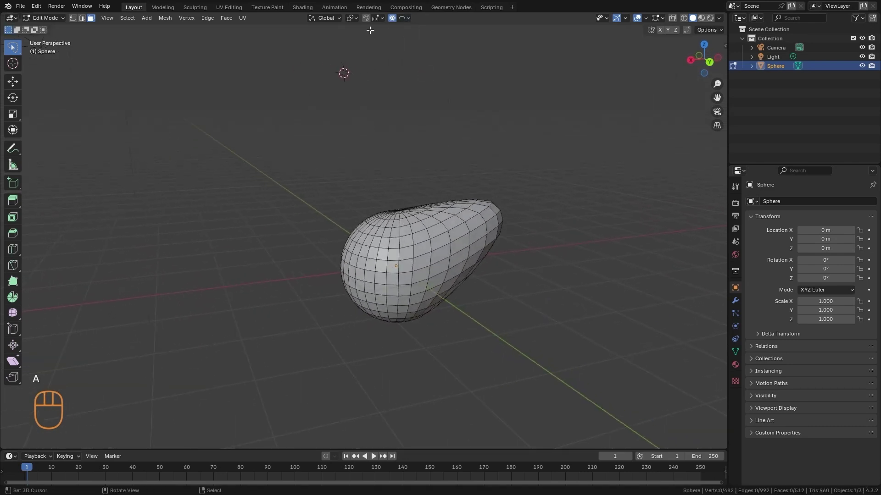
- With 3D Cursor pivot and Smooth falloff, rotate the egg's end about 98° into a banana curve
click(352, 18)
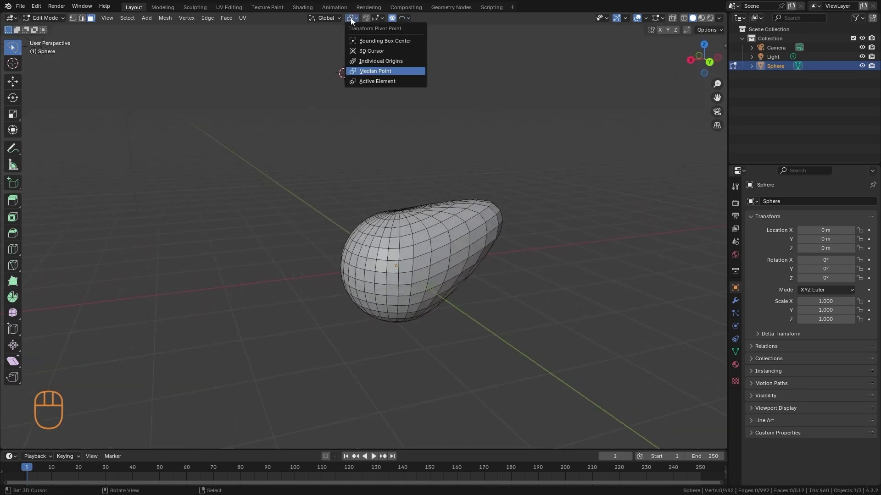
click(366, 52)
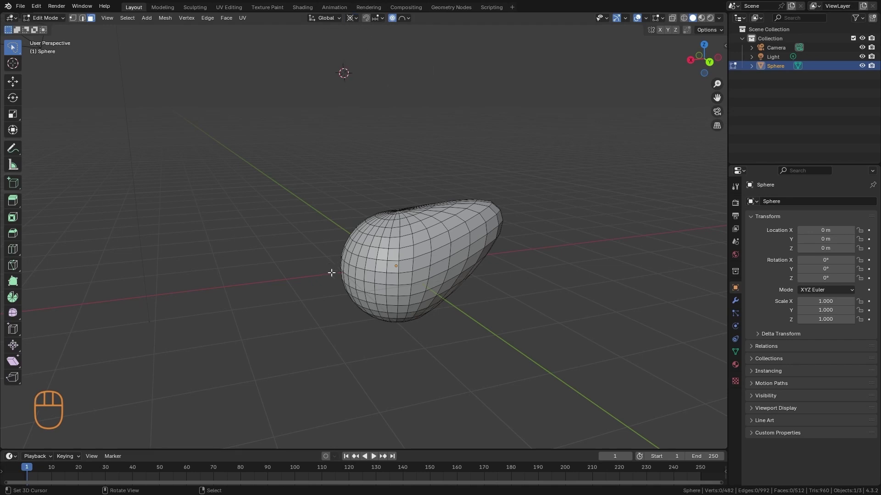
alt+drag(346, 279, 387, 323)
click(406, 18)
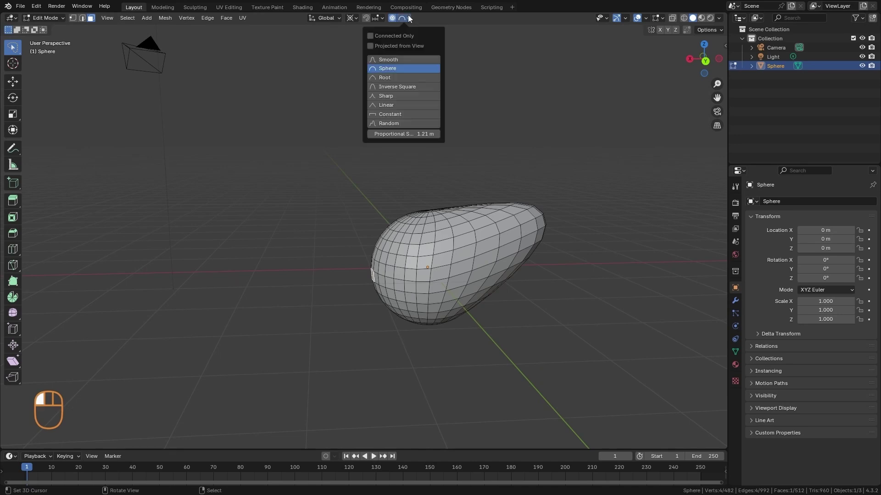
click(405, 60)
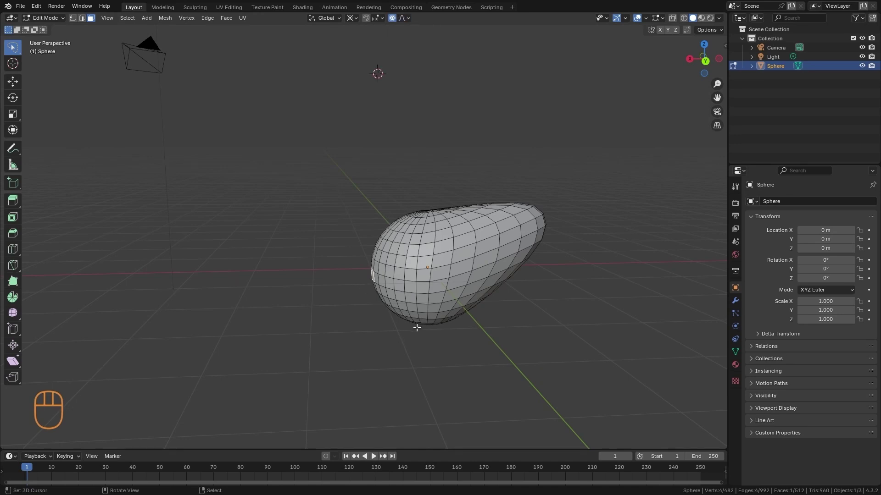
key(r)
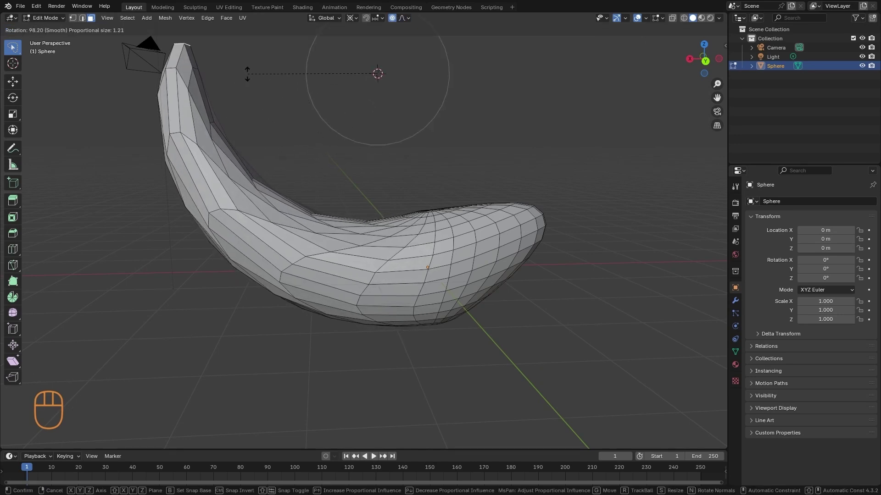
click(249, 69)
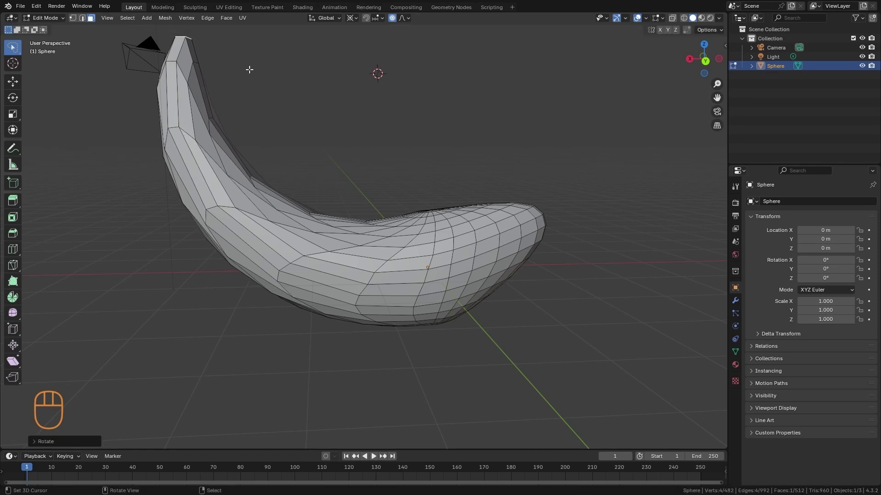
scroll(320, 50, down, 5)
- Rotate the banana's other end upward around the 3D cursor
middle_drag(320, 50, 384, 281)
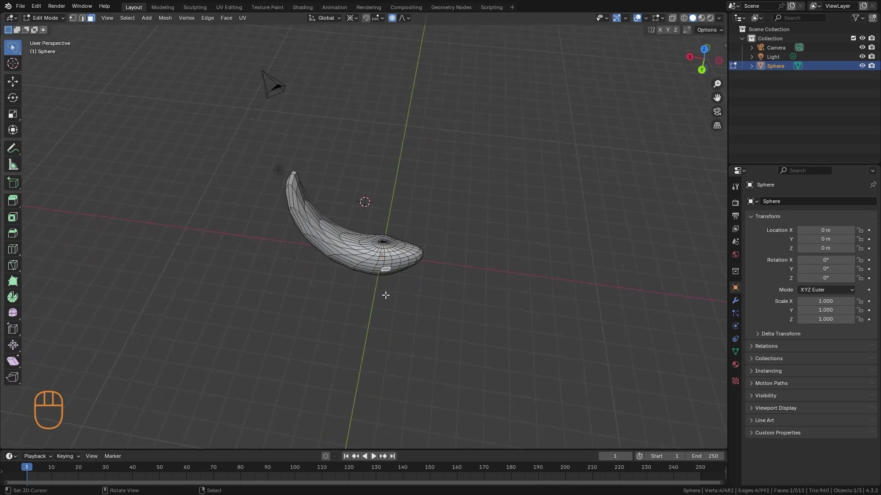
key(r)
click(334, 304)
middle_drag(334, 304, 489, 235)
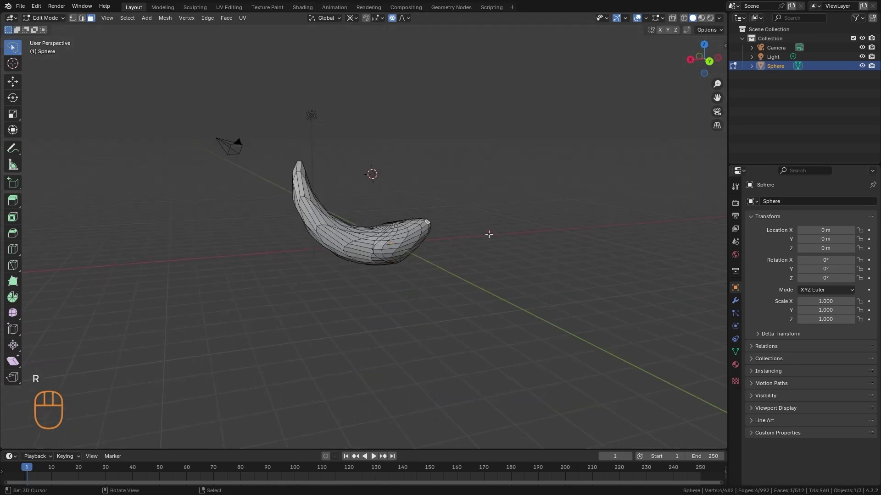
key(r)
click(472, 153)
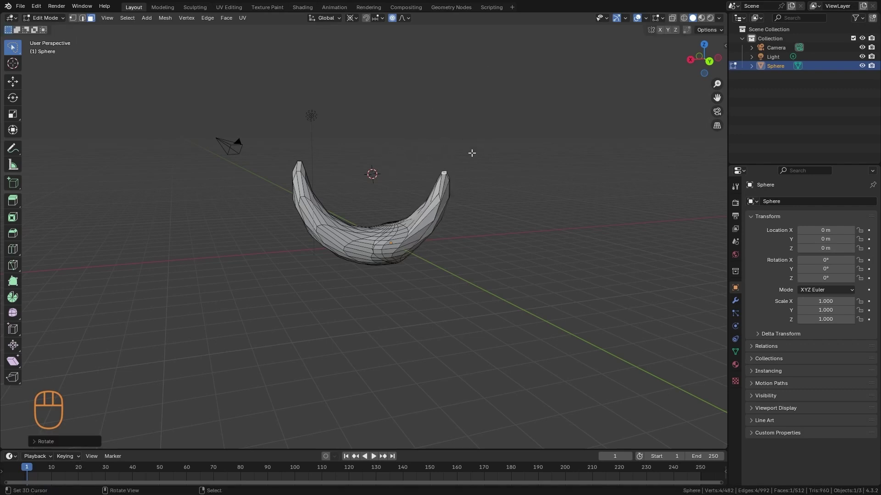
- Orbit around the crescent to inspect it from higher and frontal angles
middle_drag(475, 170, 456, 317)
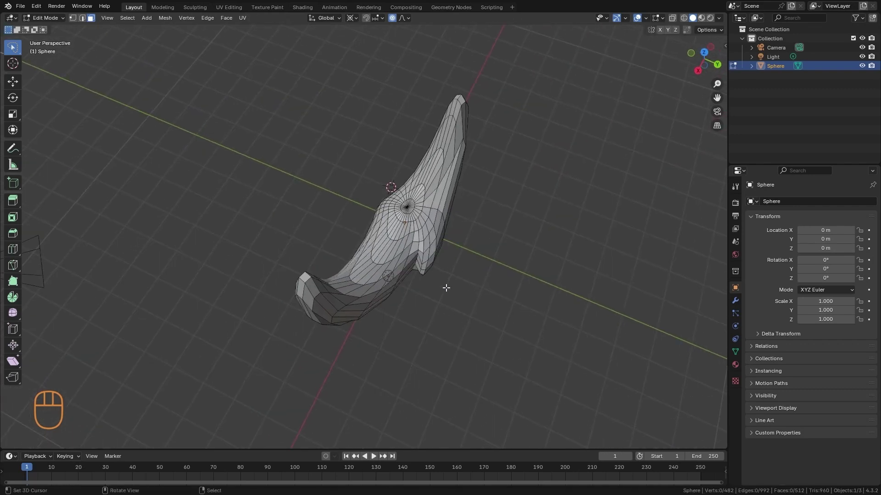
middle_drag(446, 288, 428, 289)
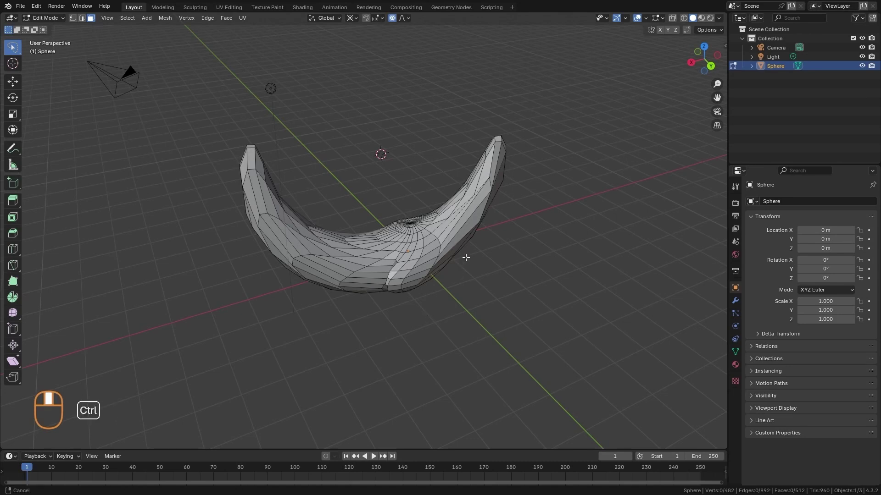
middle_drag(466, 258, 531, 202)
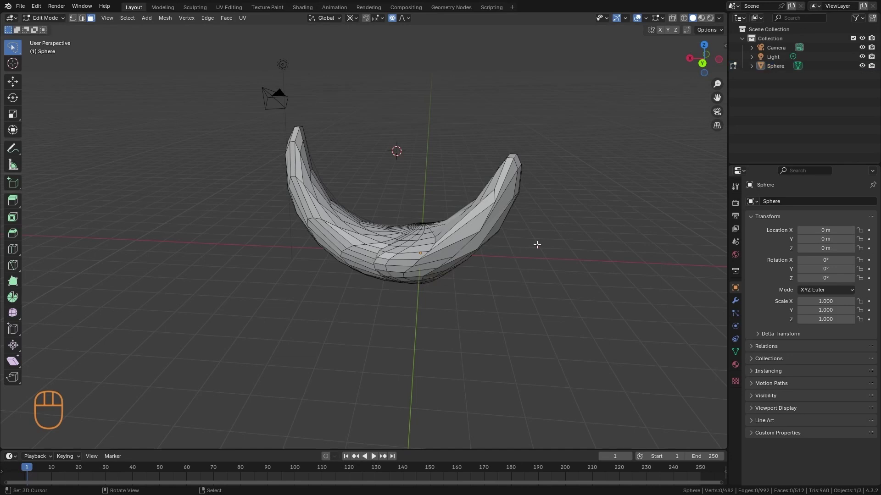
- Return the Sphere to Object Mode to view the crescent as a solid object
middle_drag(475, 297, 488, 259)
key(Tab)
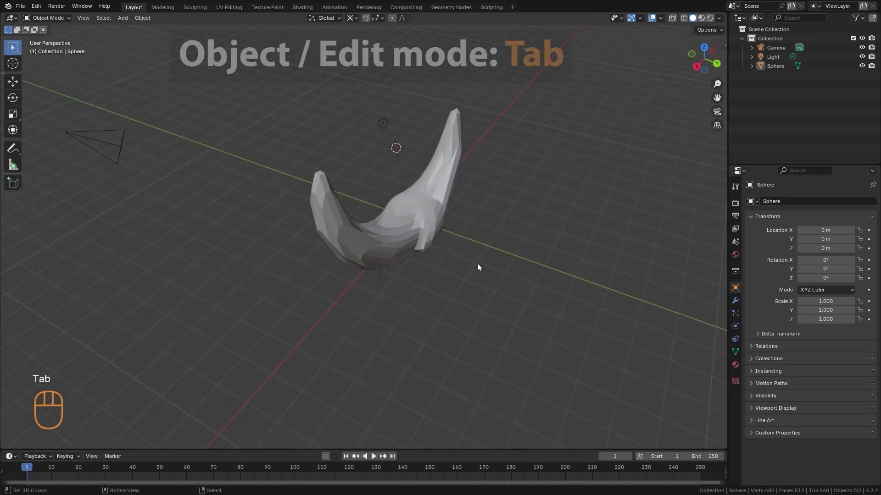
middle_drag(454, 218, 468, 284)
key(Tab)
key(Tab)
key(Tab)
key(Tab)
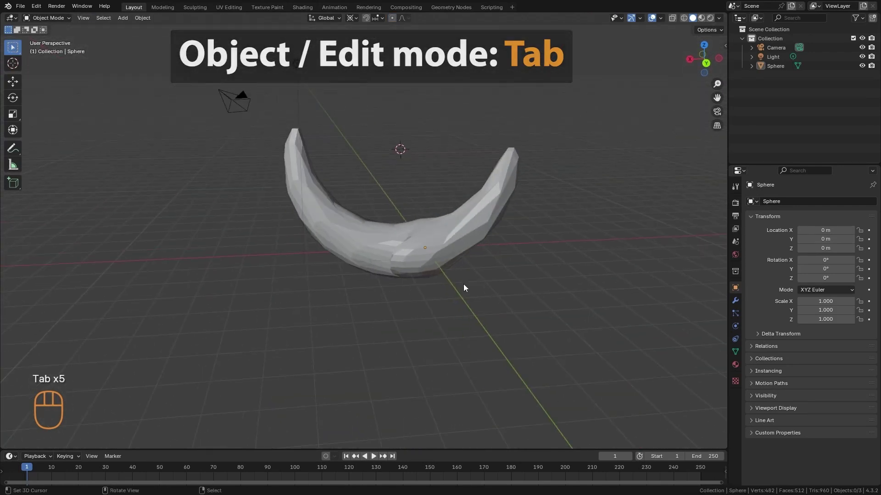